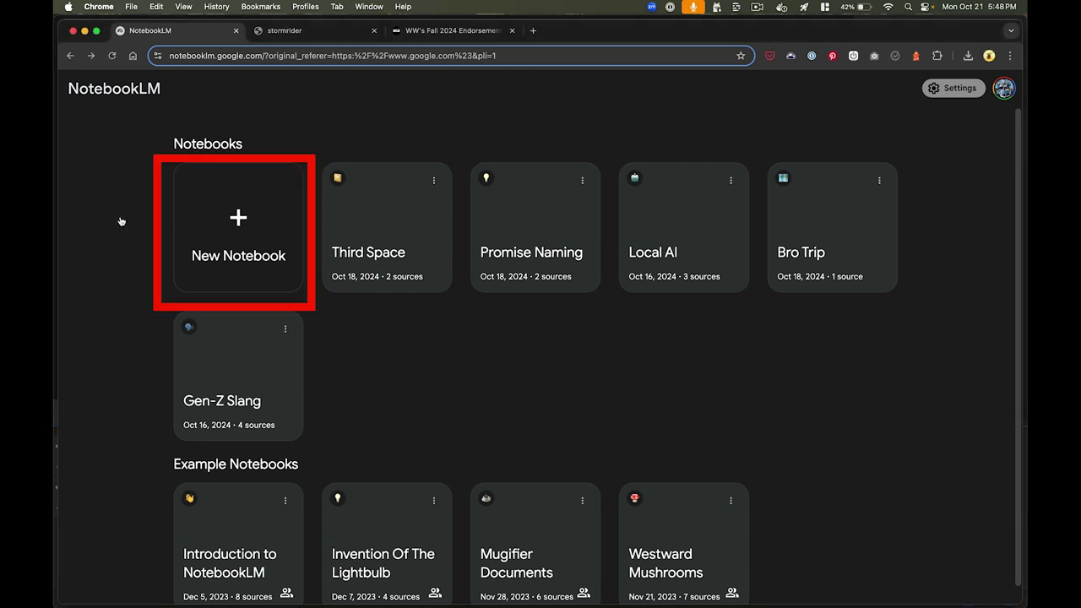
Create a new notebook and upload ballot.pdf and the Multnomah County voters' pamphlet PDF from the vote-llm folder.
{"action": "left_click", "coordinate": [118, 222]}
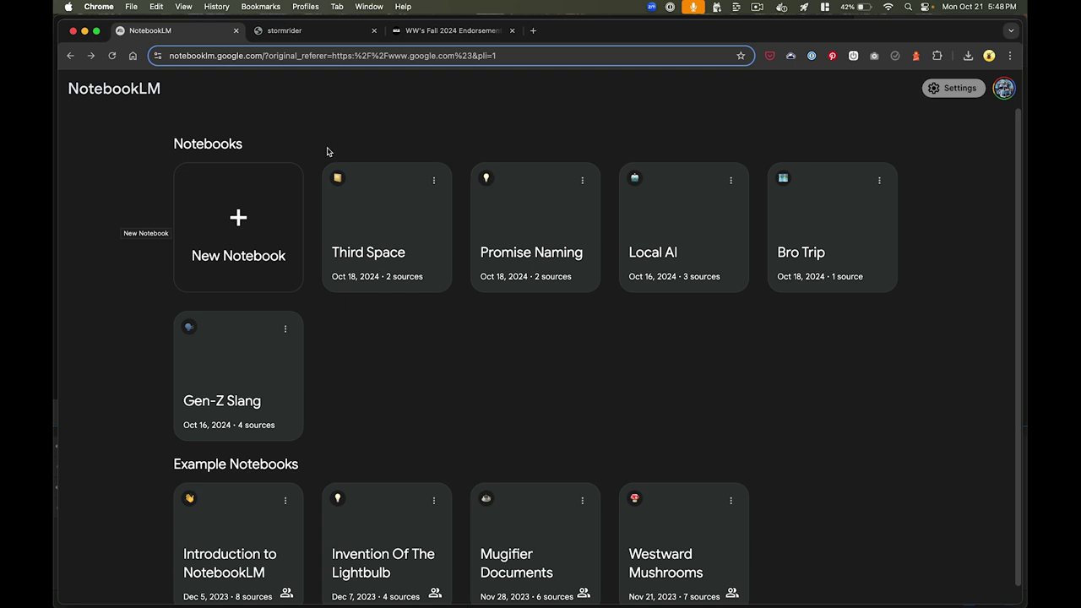
{"action": "left_click", "coordinate": [231, 221]}
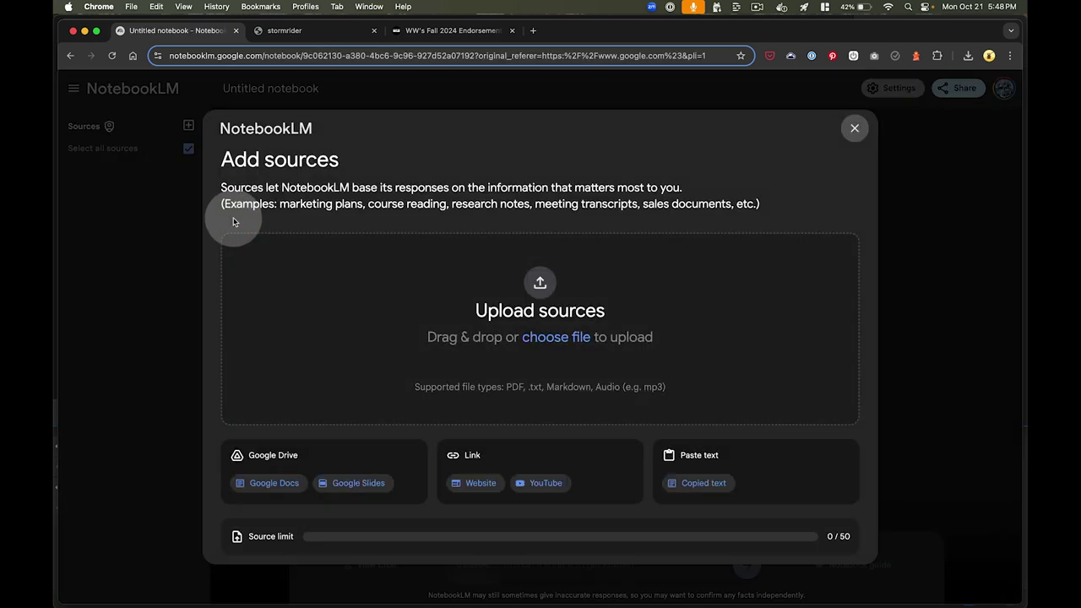
{"action": "left_click", "coordinate": [548, 336]}
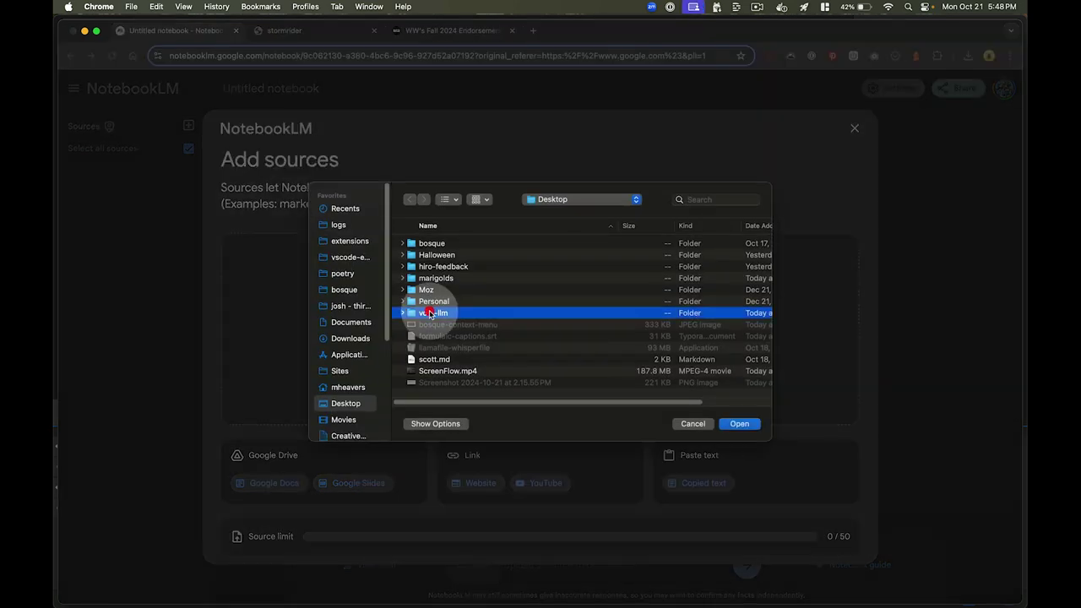
{"action": "double_click", "coordinate": [430, 313]}
{"action": "double_click", "coordinate": [441, 243]}
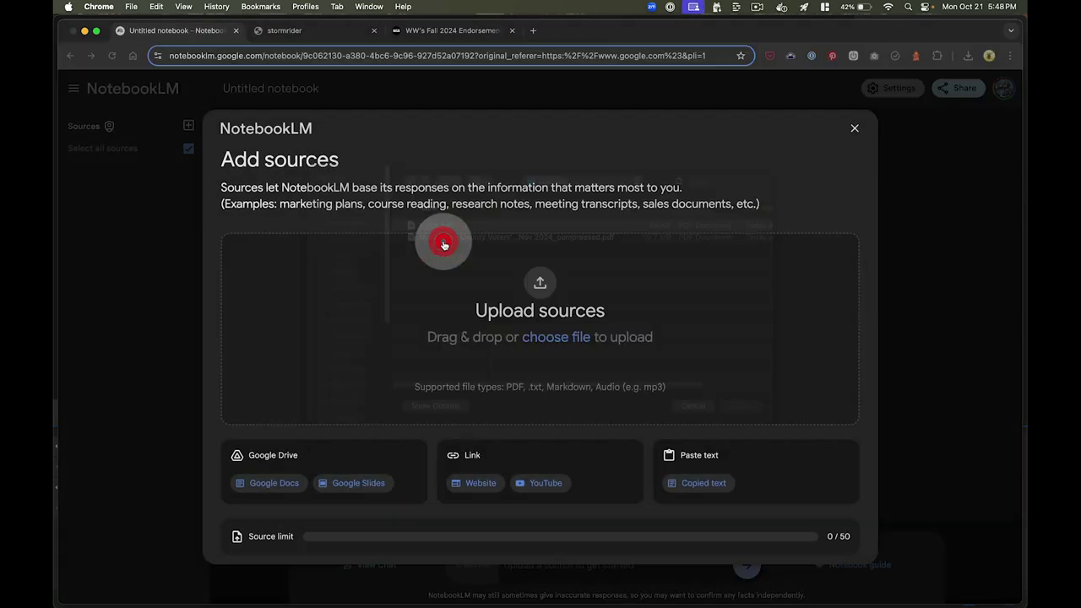
{"action": "left_click", "coordinate": [564, 344]}
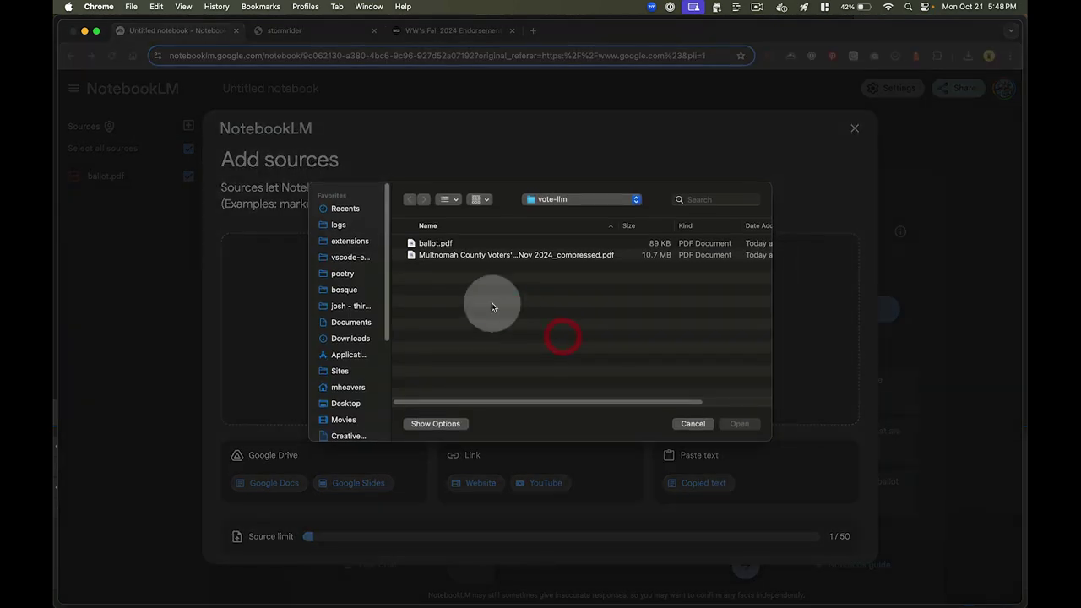
{"action": "double_click", "coordinate": [453, 255]}
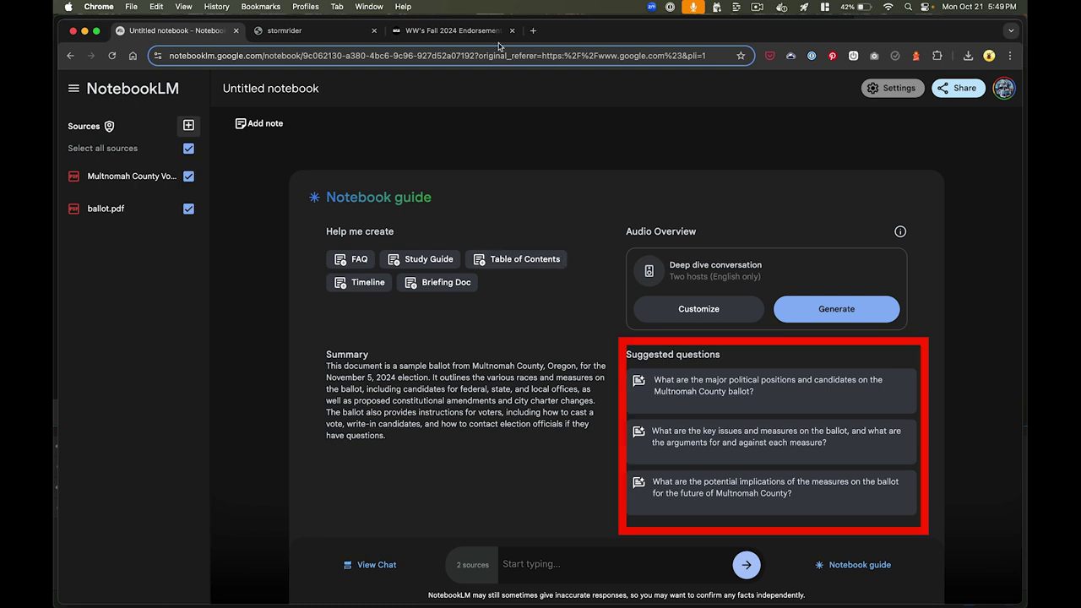
In Willamette Week, go back to the Fall 2024 Endorsements list and open the Portland Mayor endorsement.
{"action": "left_click", "coordinate": [431, 32]}
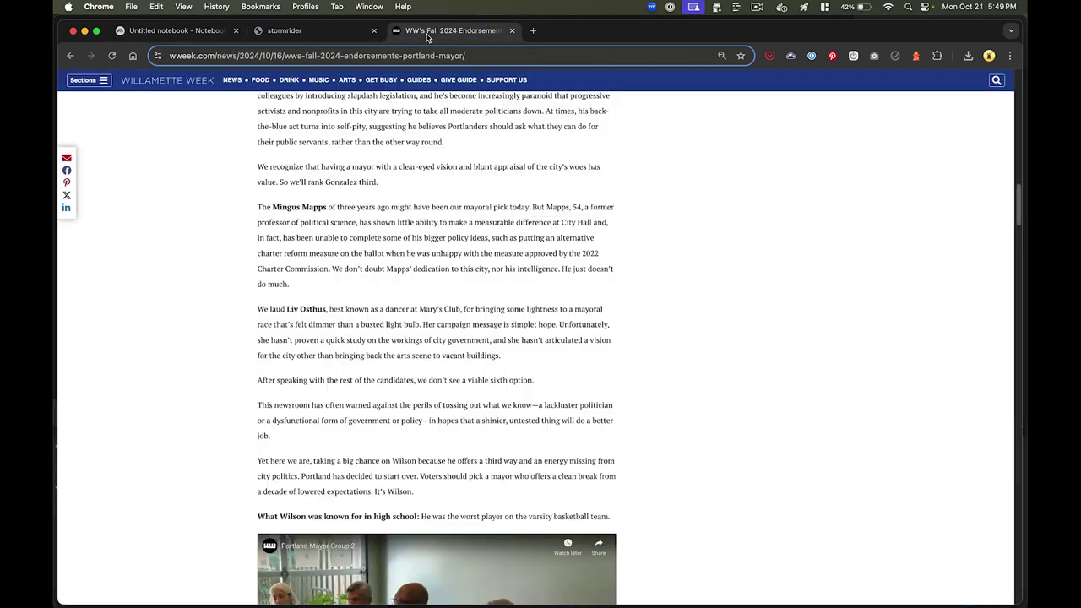
{"action": "scroll", "coordinate": [426, 152], "scroll_direction": "up", "scroll_amount": 10}
{"action": "key", "text": "super+bracketleft"}
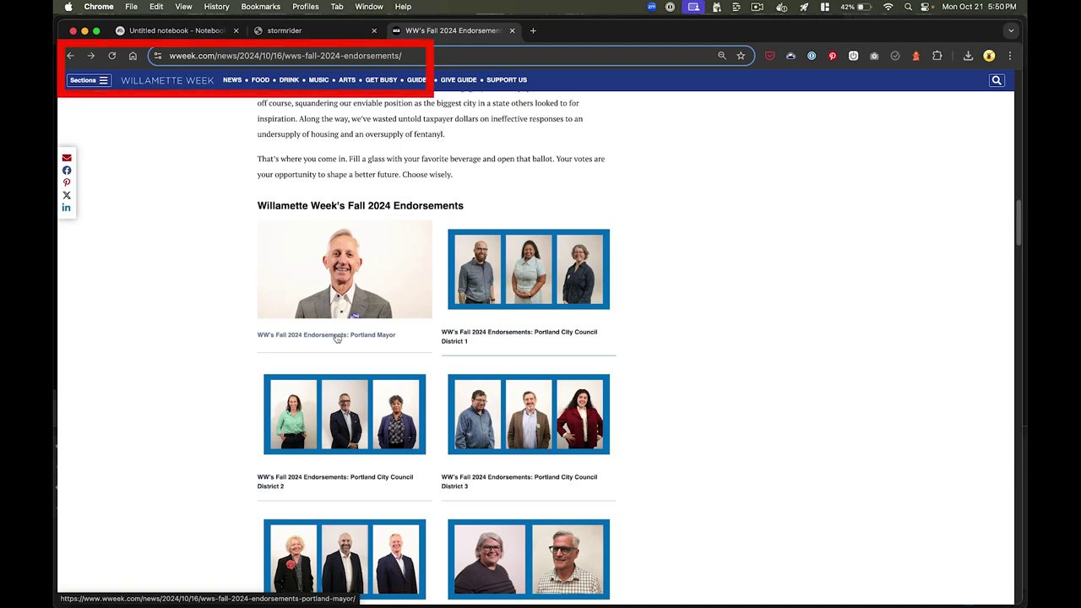
{"action": "left_click", "coordinate": [336, 336]}
Select the Portland Mayor endorsement article text and return to the NotebookLM notebook.
{"action": "scroll", "coordinate": [382, 347], "scroll_direction": "down", "scroll_amount": 5}
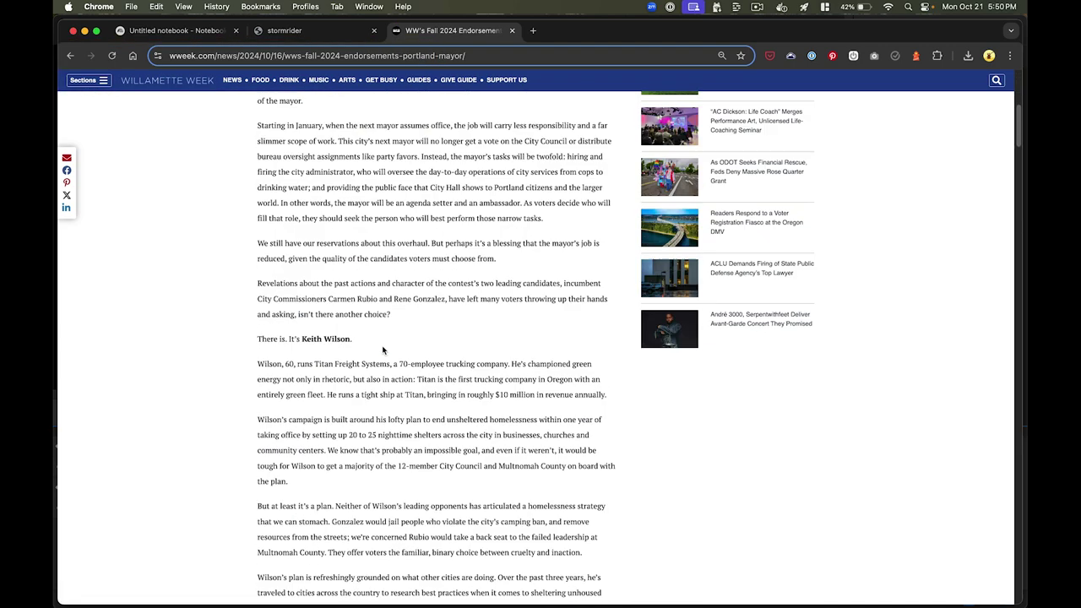
{"action": "scroll", "coordinate": [366, 355], "scroll_direction": "up", "scroll_amount": 10}
{"action": "scroll", "coordinate": [366, 355], "scroll_direction": "down", "scroll_amount": 4}
{"action": "left_click_drag", "start_coordinate": [258, 318], "coordinate": [616, 179]}
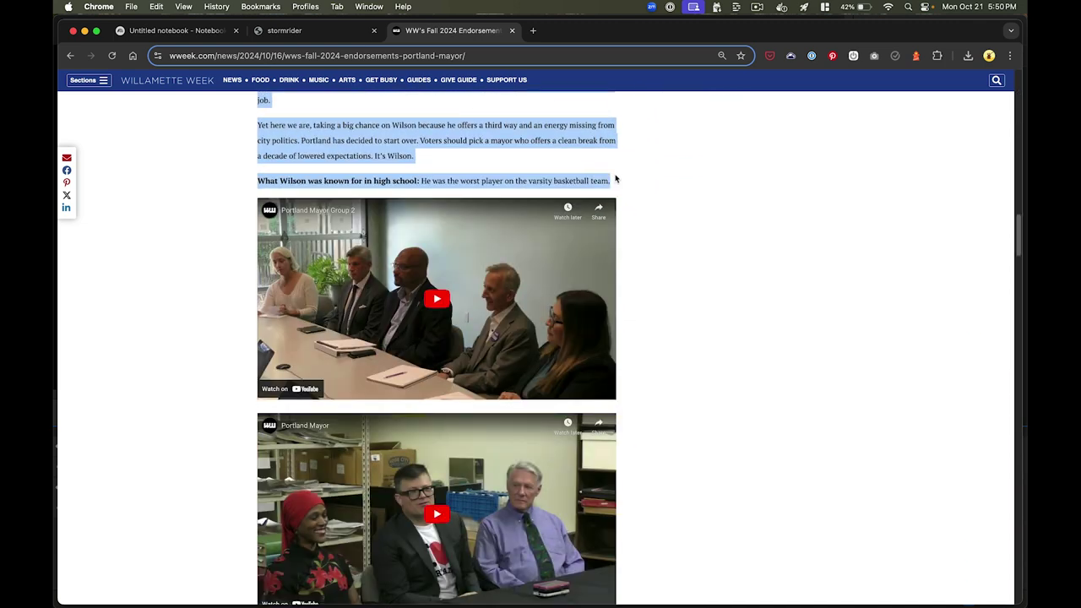
{"action": "left_click", "coordinate": [133, 26]}
Add the copied endorsement article text to the notebook as a pasted-text source.
{"action": "left_click", "coordinate": [188, 126]}
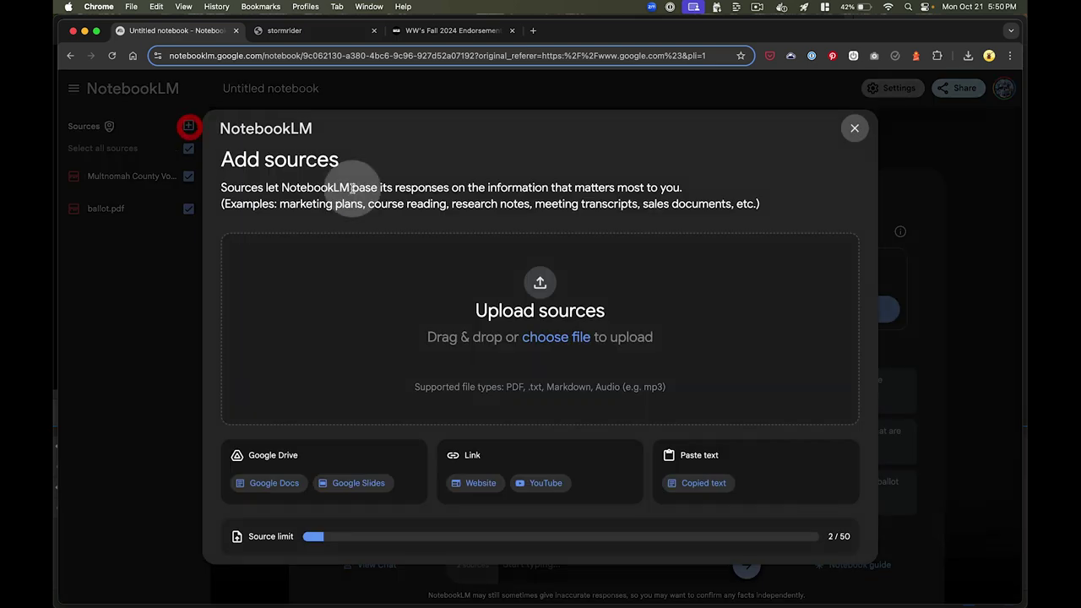
{"action": "left_click", "coordinate": [710, 483]}
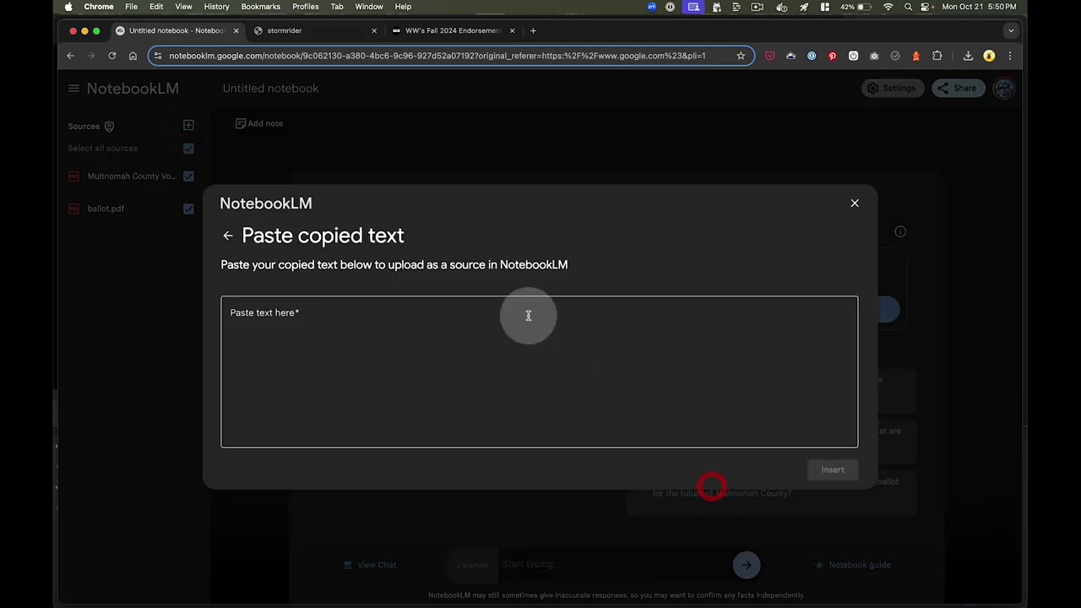
{"action": "left_click", "coordinate": [502, 355]}
{"action": "key", "text": "super+v"}
{"action": "left_click", "coordinate": [833, 469]}
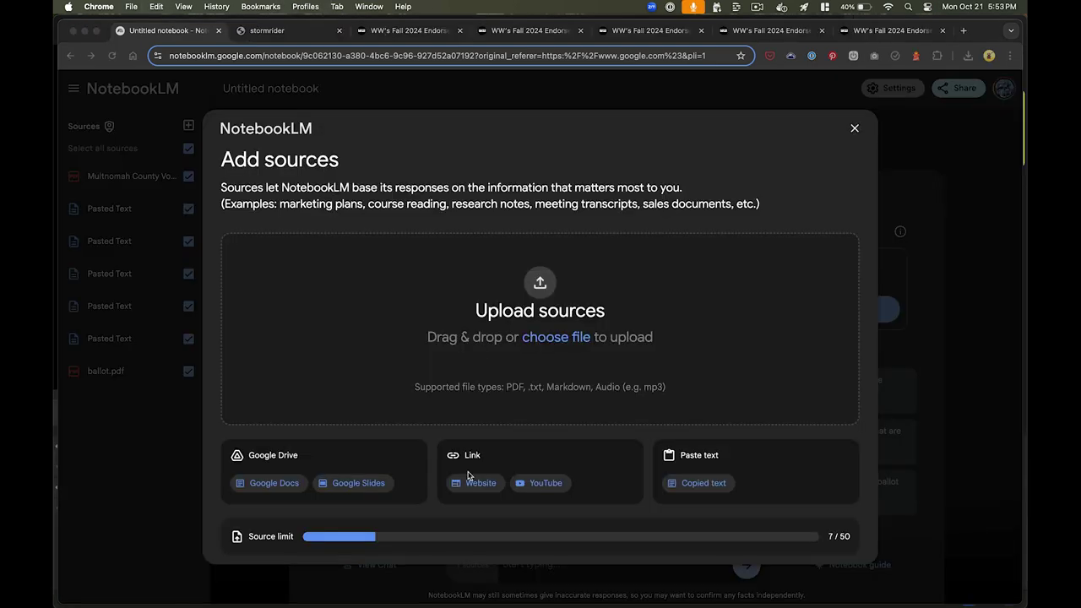
Add the wweek.com article address as a website source.
{"action": "left_click", "coordinate": [478, 484]}
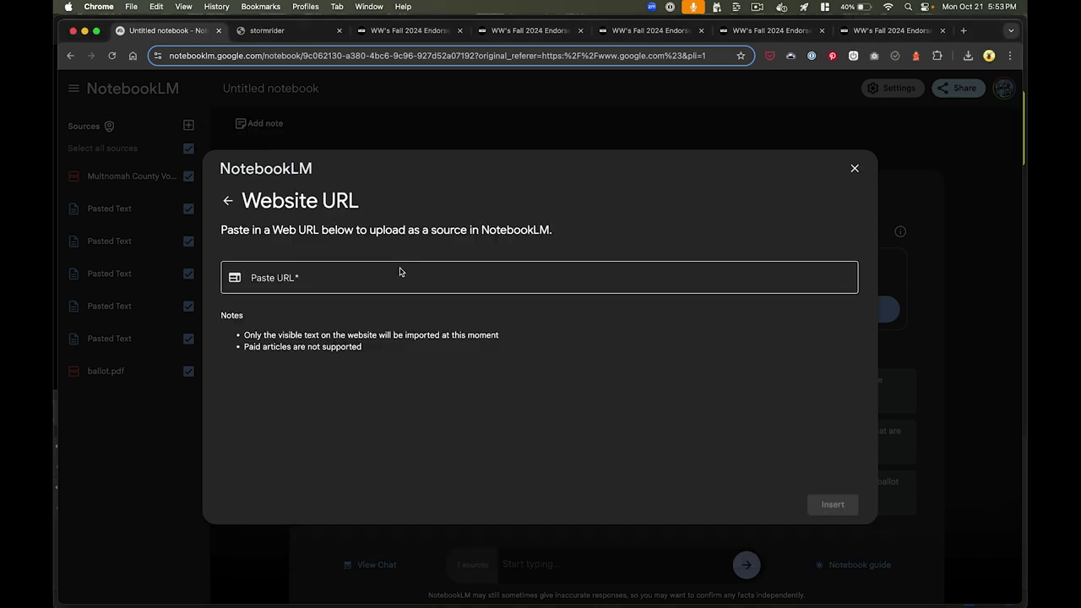
{"action": "left_click", "coordinate": [400, 275]}
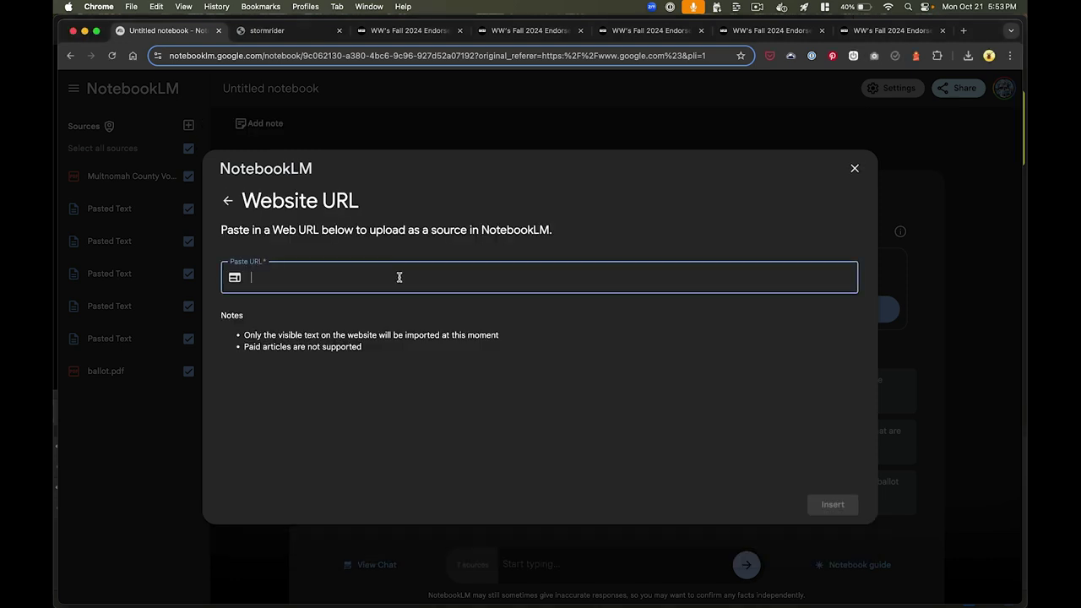
{"action": "type", "text": "https://www.wweek.com/news/2024/10/16/wws-fall-2024-endorsements-multnomah-county/"}
{"action": "left_click", "coordinate": [833, 505]}
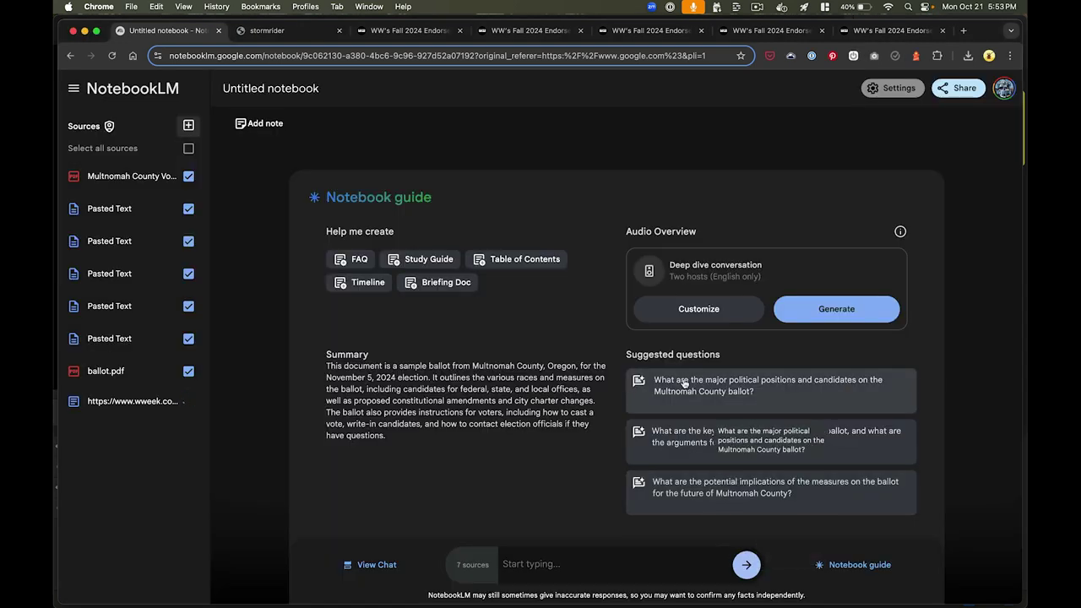
Copy the OregonLive editorial endorsements article's URL from the address bar, then return to NotebookLM.
{"action": "left_click", "coordinate": [519, 30]}
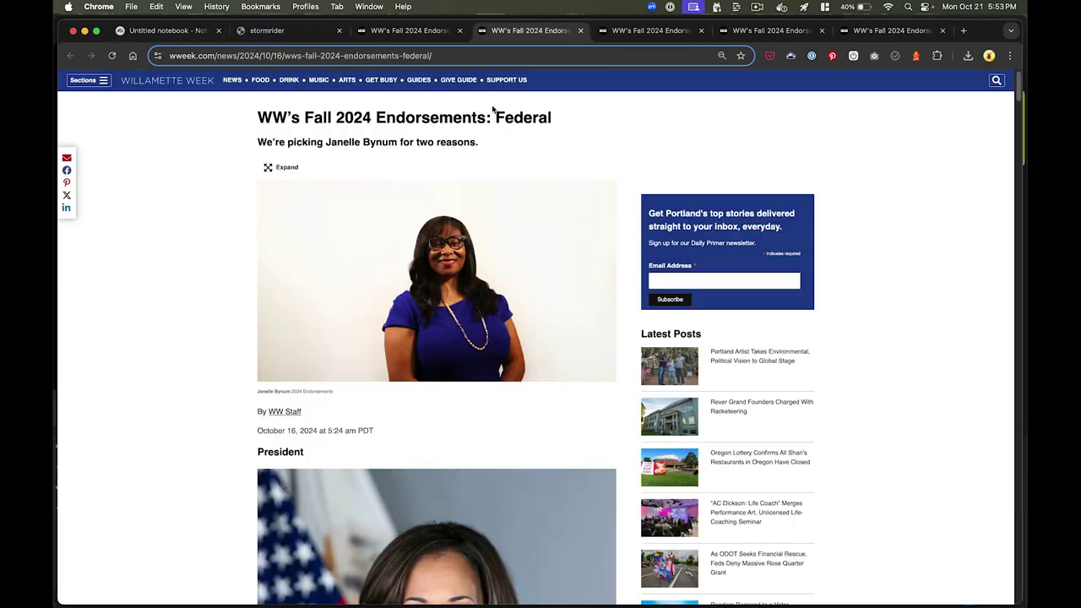
{"action": "left_click", "coordinate": [471, 56]}
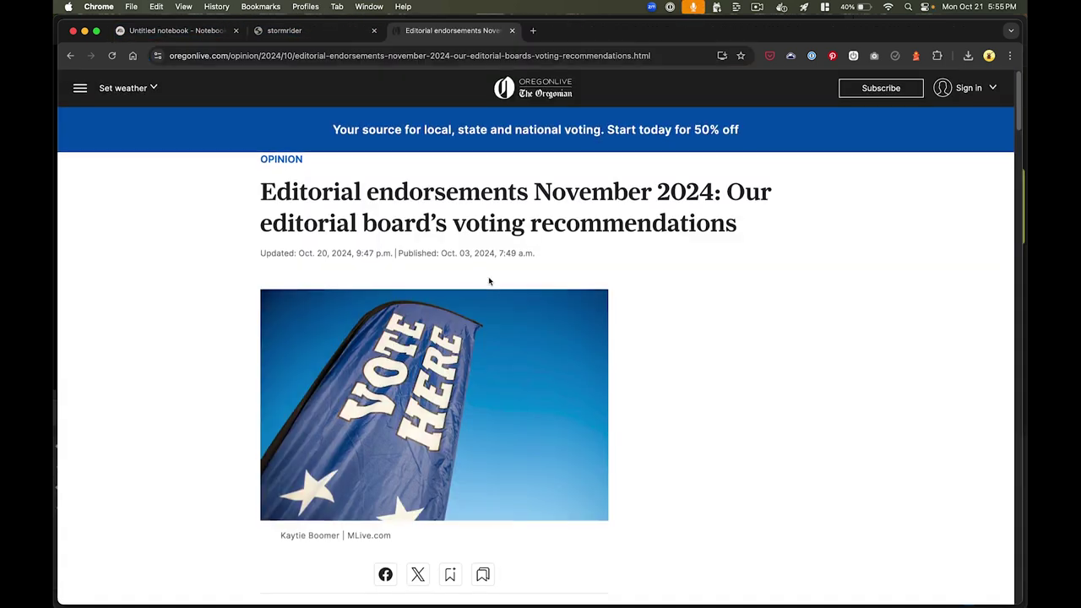
{"action": "scroll", "coordinate": [488, 279], "scroll_direction": "down", "scroll_amount": 1}
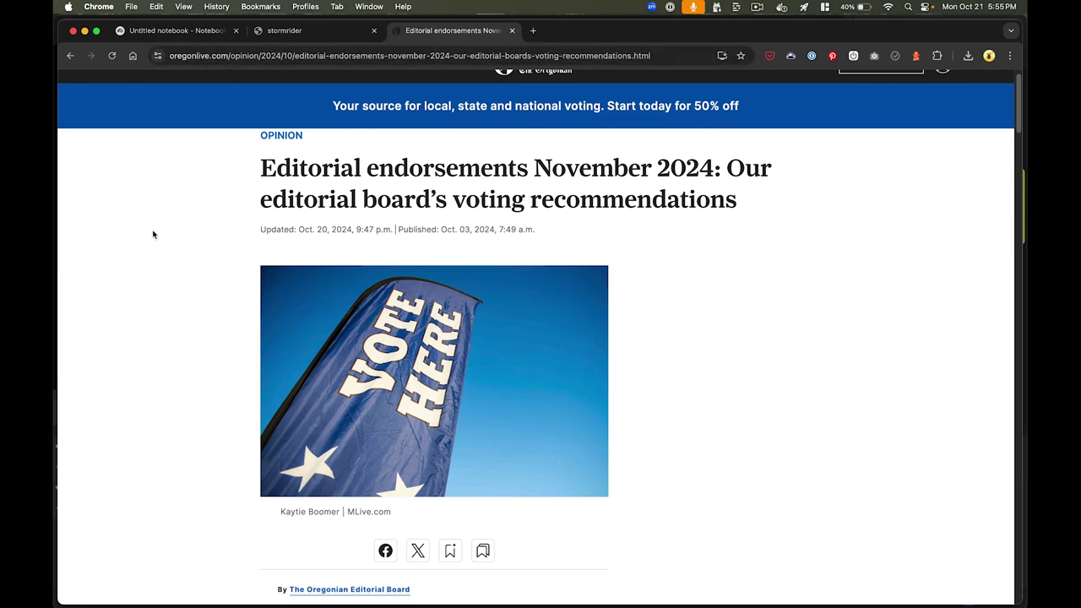
{"action": "scroll", "coordinate": [154, 234], "scroll_direction": "down", "scroll_amount": 3}
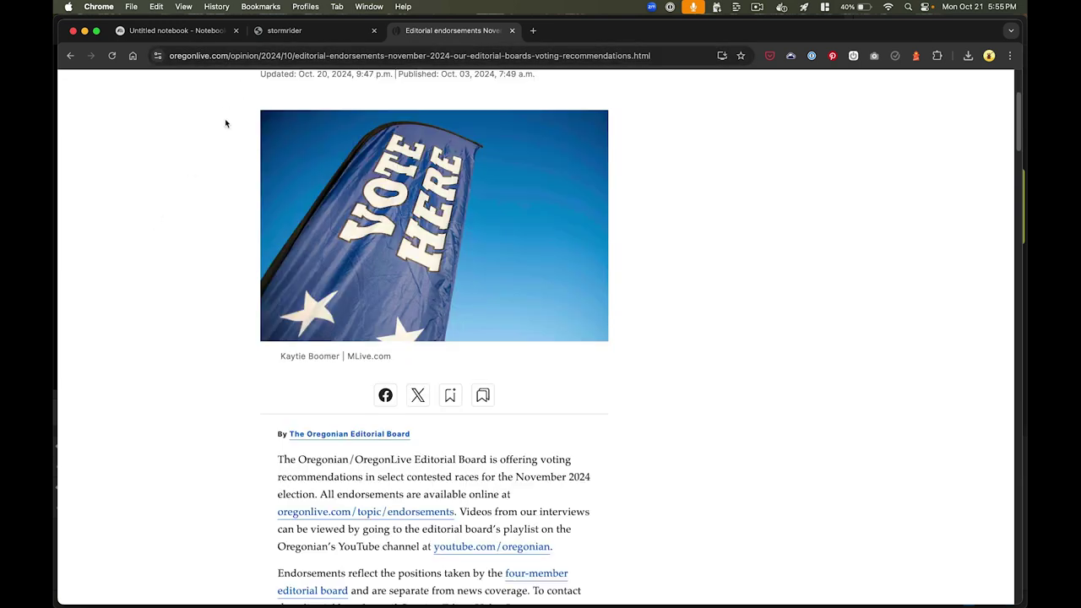
{"action": "scroll", "coordinate": [225, 122], "scroll_direction": "up", "scroll_amount": 3}
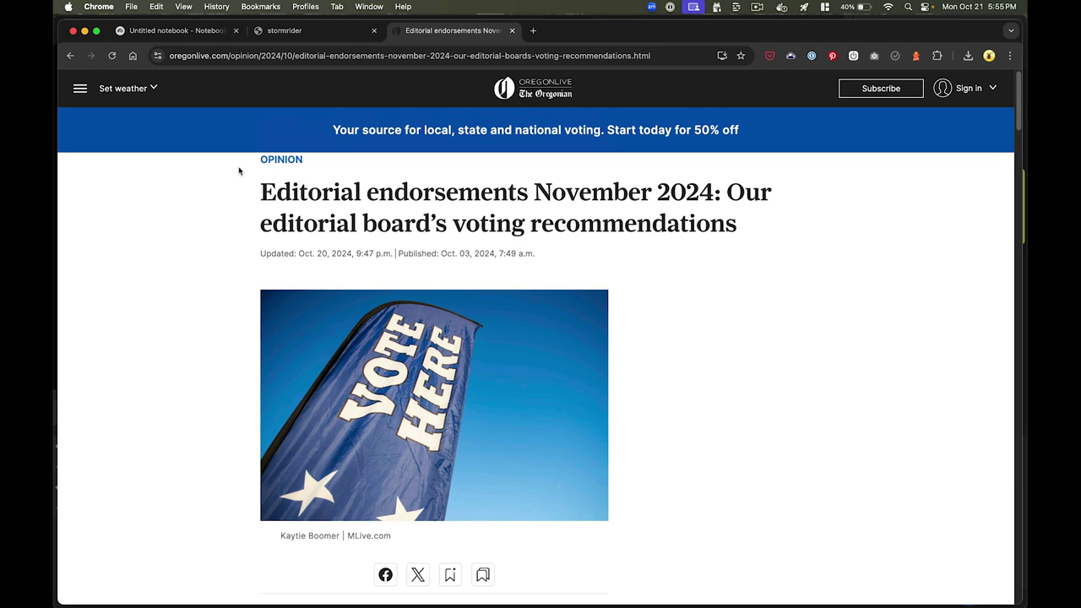
{"action": "left_click", "coordinate": [277, 55]}
{"action": "key", "text": "super+c"}
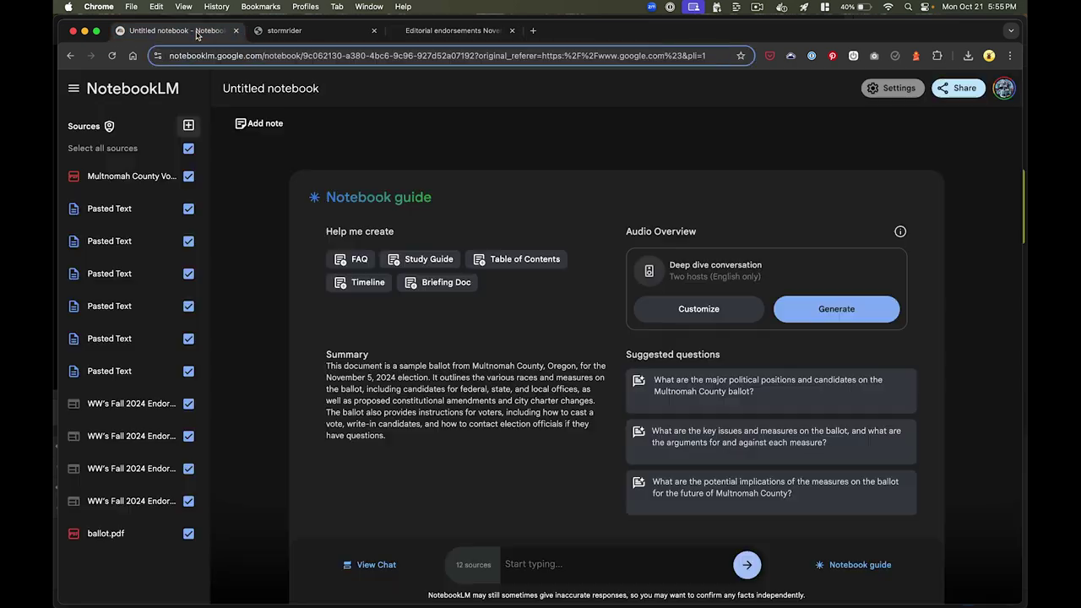
{"action": "left_click", "coordinate": [198, 31]}
Add the copied Oregonian editorial endorsements URL as a website source.
{"action": "left_click", "coordinate": [188, 125]}
{"action": "left_click", "coordinate": [477, 473]}
{"action": "key", "text": "super+v"}
{"action": "left_click", "coordinate": [835, 505]}
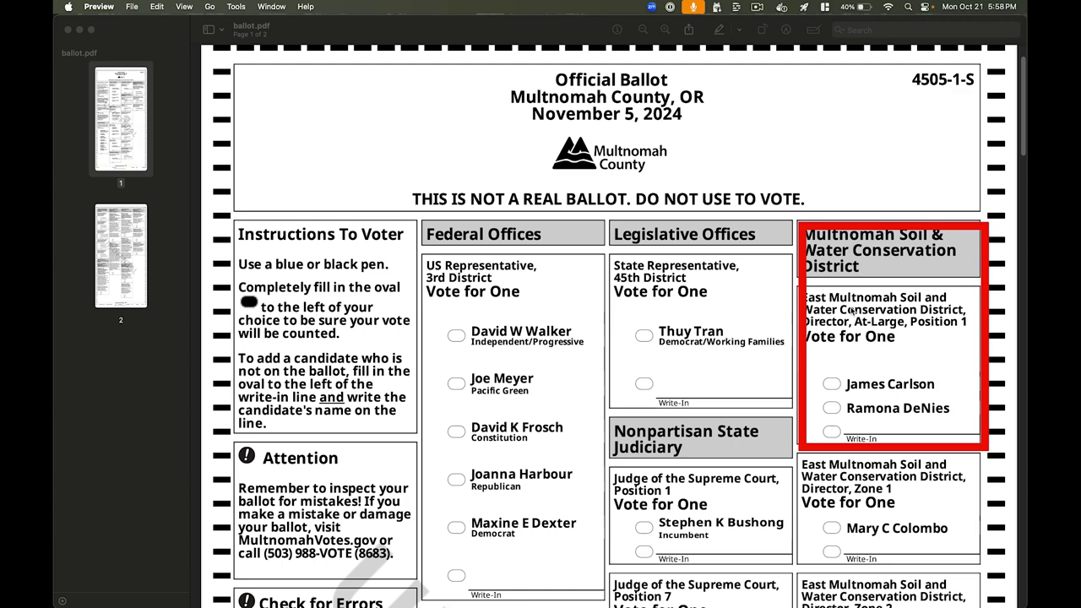
Scroll through Willamette Week's Fall 2024 Endorsements categories, from Portland Mayor and City Council District 1 onward.
{"action": "key", "text": "super+Tab"}
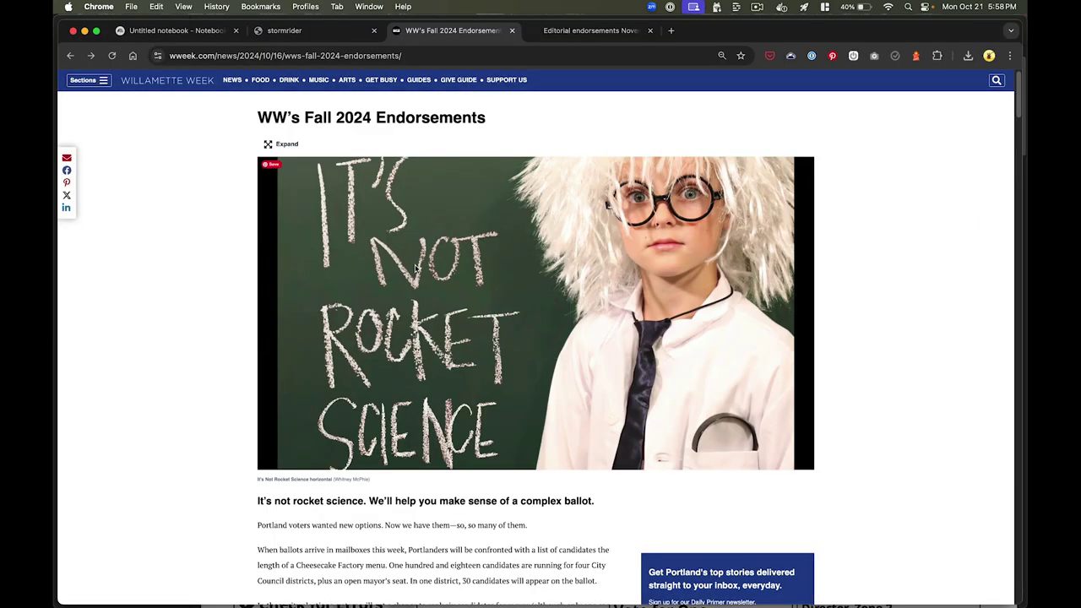
{"action": "scroll", "coordinate": [415, 268], "scroll_direction": "down", "scroll_amount": 20}
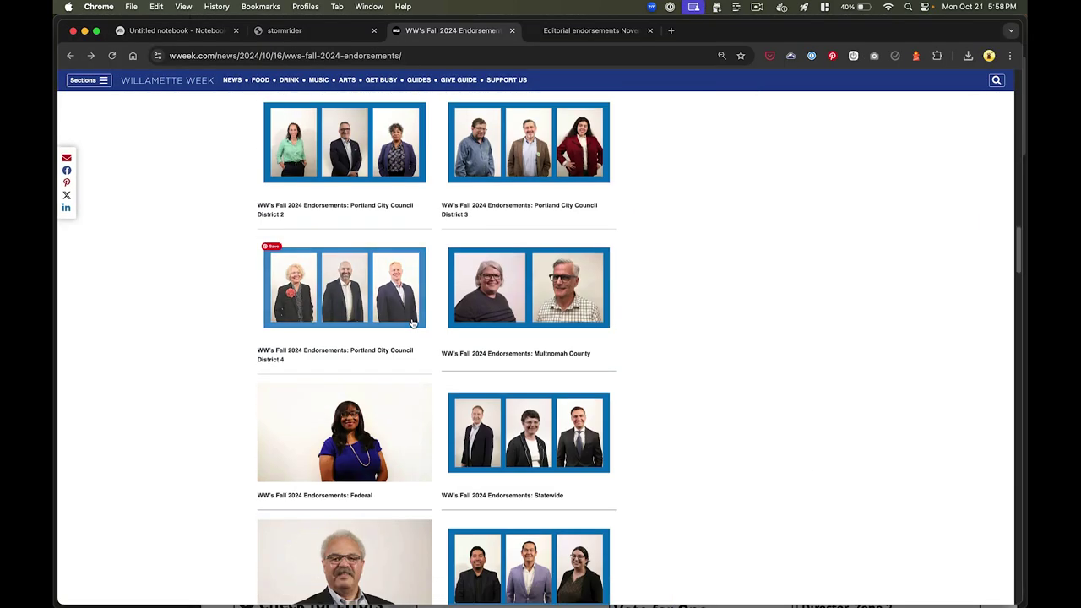
{"action": "scroll", "coordinate": [414, 323], "scroll_direction": "down", "scroll_amount": 4}
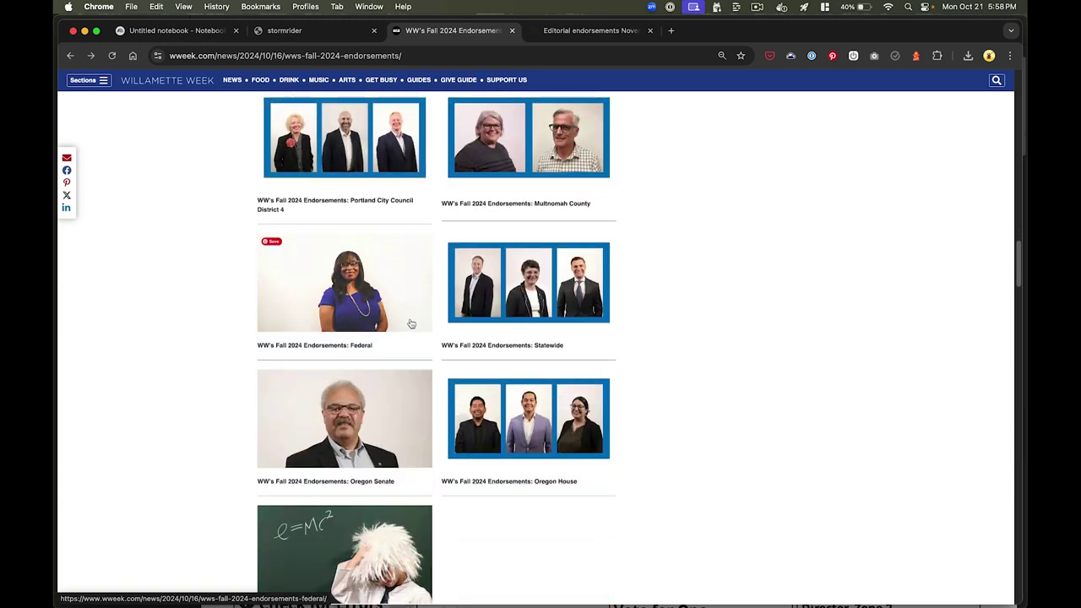
{"action": "scroll", "coordinate": [412, 323], "scroll_direction": "up", "scroll_amount": 7}
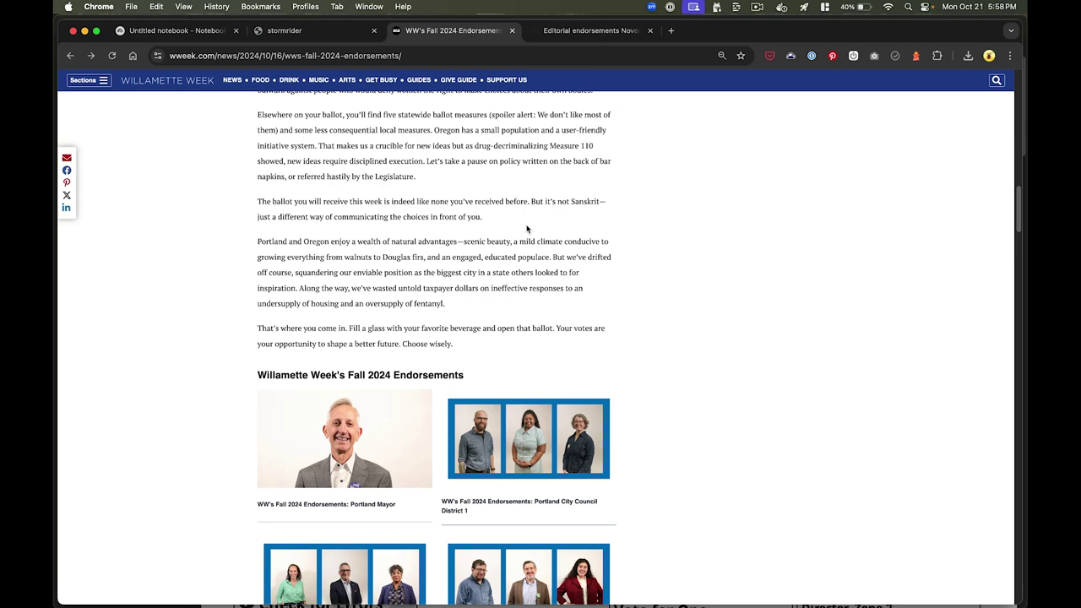
Select the two East Multnomah Soil and Water At-Large Position 1 candidate names on ballot.pdf.
{"action": "left_click", "coordinate": [195, 34]}
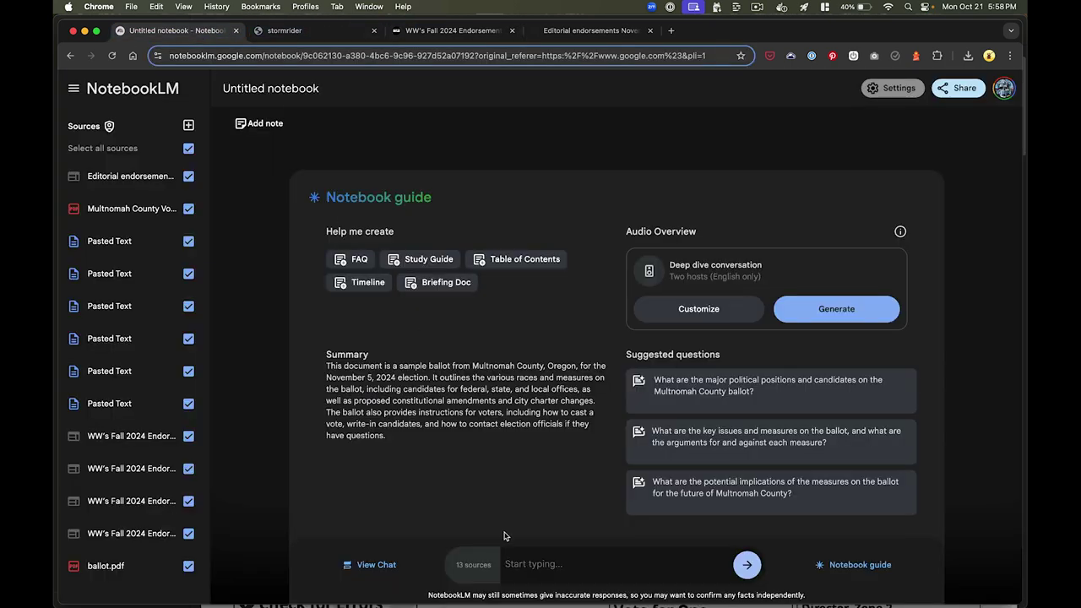
{"action": "key", "text": "super+Tab"}
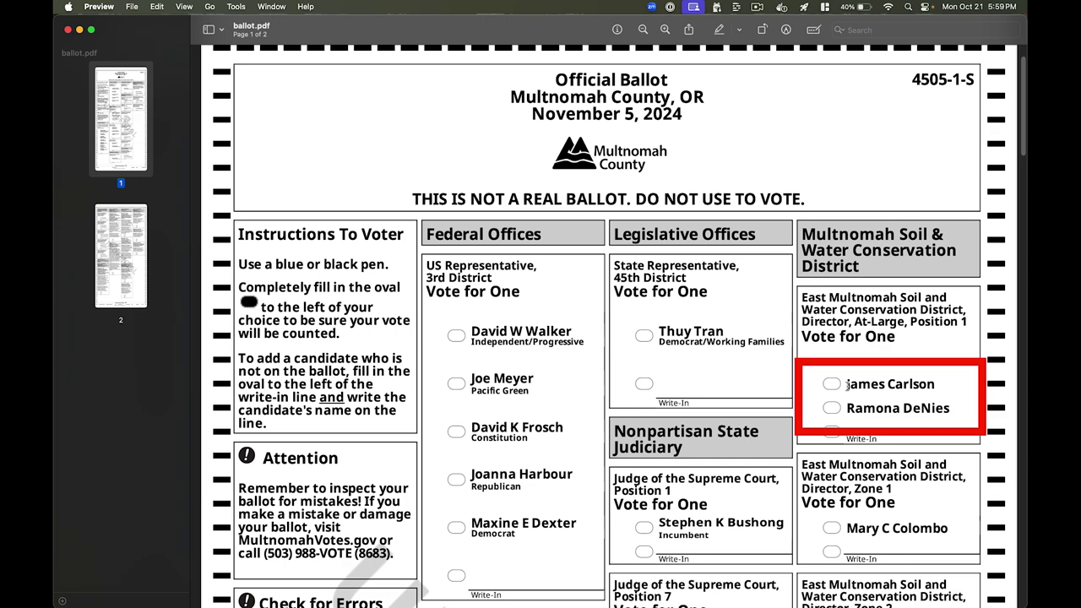
{"action": "left_click_drag", "start_coordinate": [847, 385], "coordinate": [953, 409]}
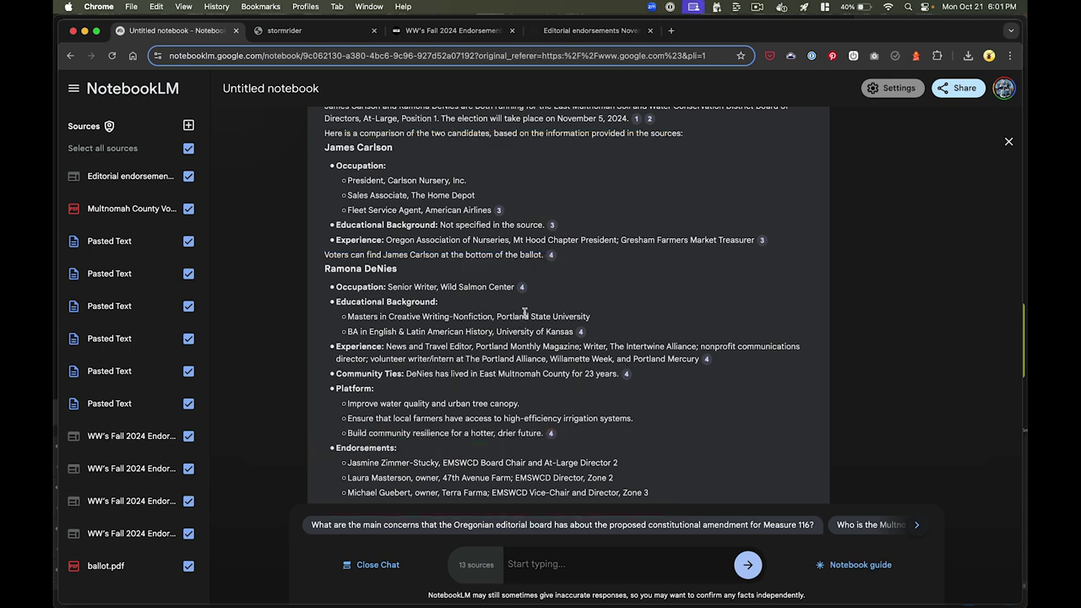
{"action": "scroll", "coordinate": [524, 313], "scroll_direction": "down", "scroll_amount": 2}
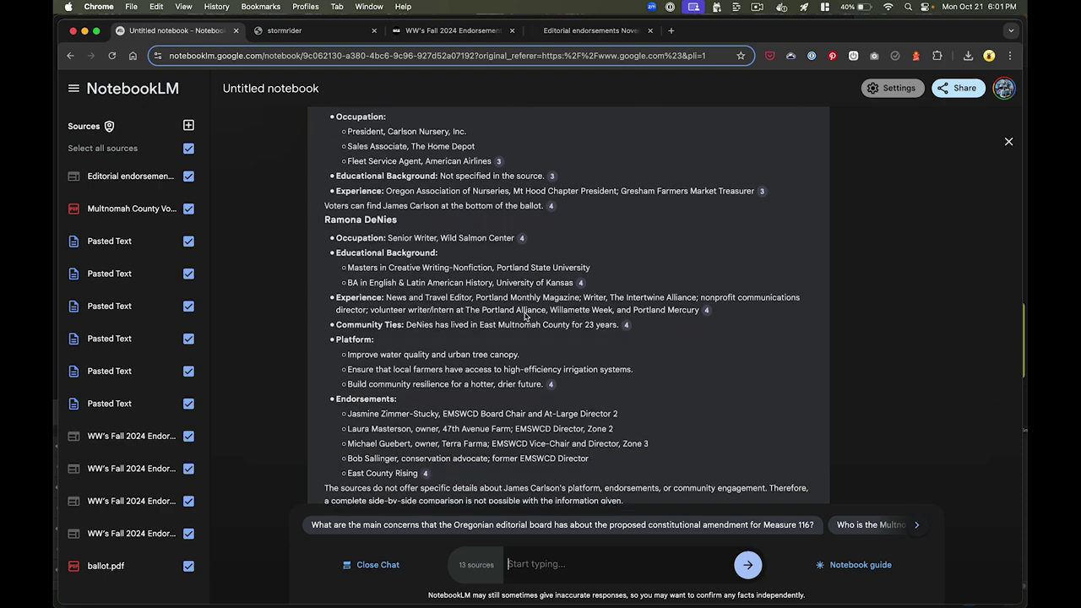
{"action": "scroll", "coordinate": [524, 313], "scroll_direction": "down", "scroll_amount": 2}
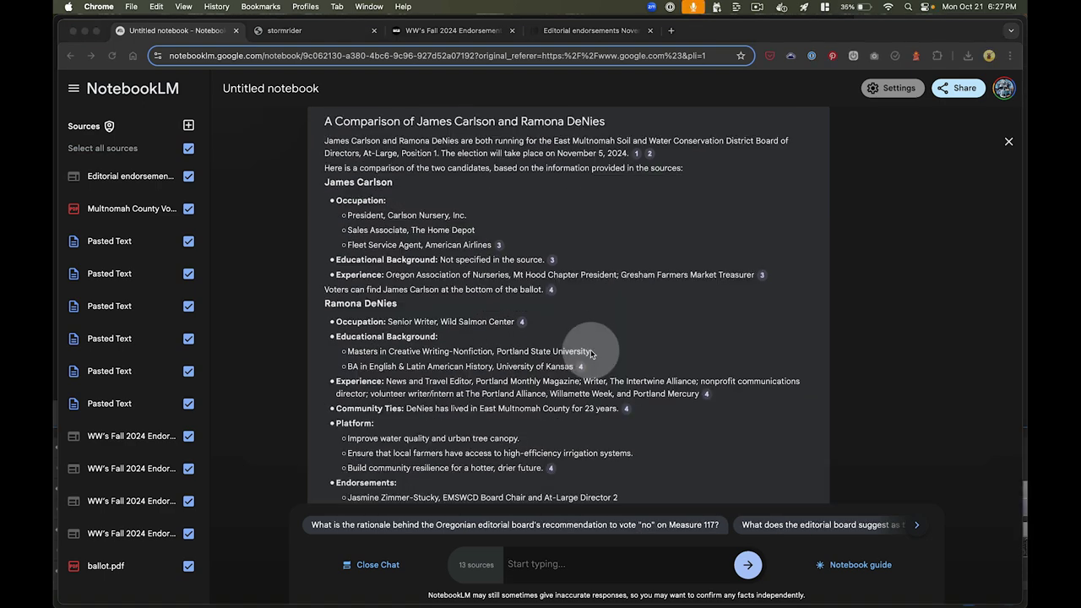
{"action": "left_click", "coordinate": [582, 372]}
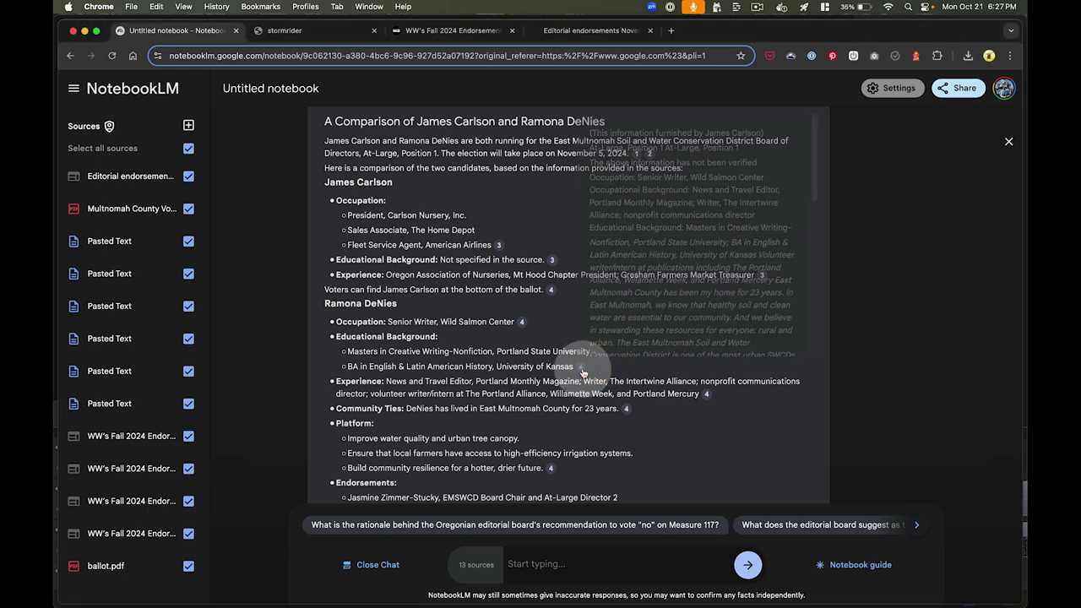
{"action": "left_click", "coordinate": [521, 323]}
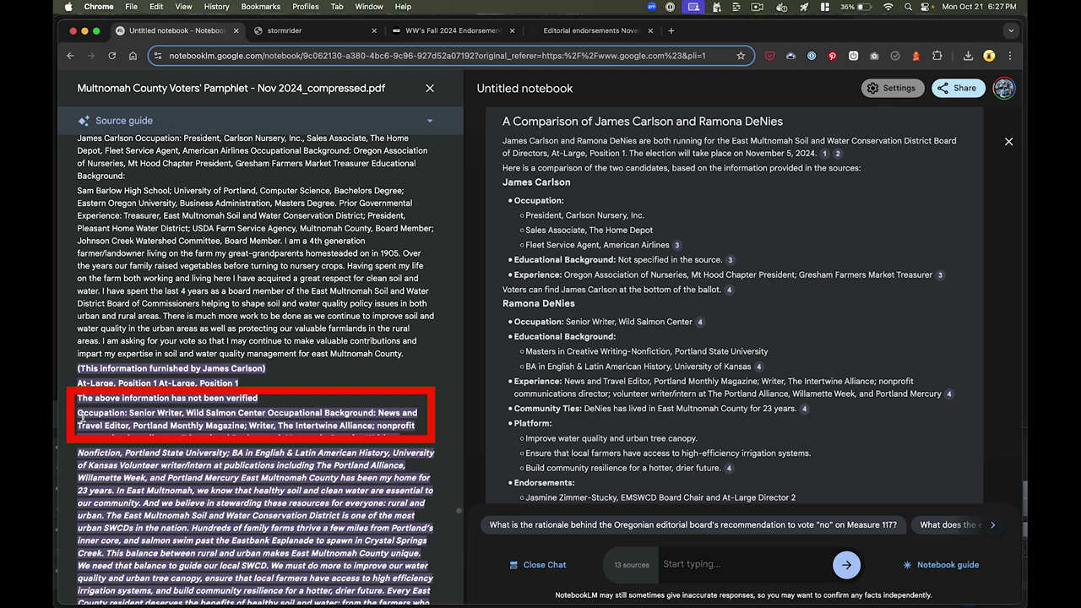
{"action": "left_click_drag", "start_coordinate": [186, 413], "coordinate": [295, 413]}
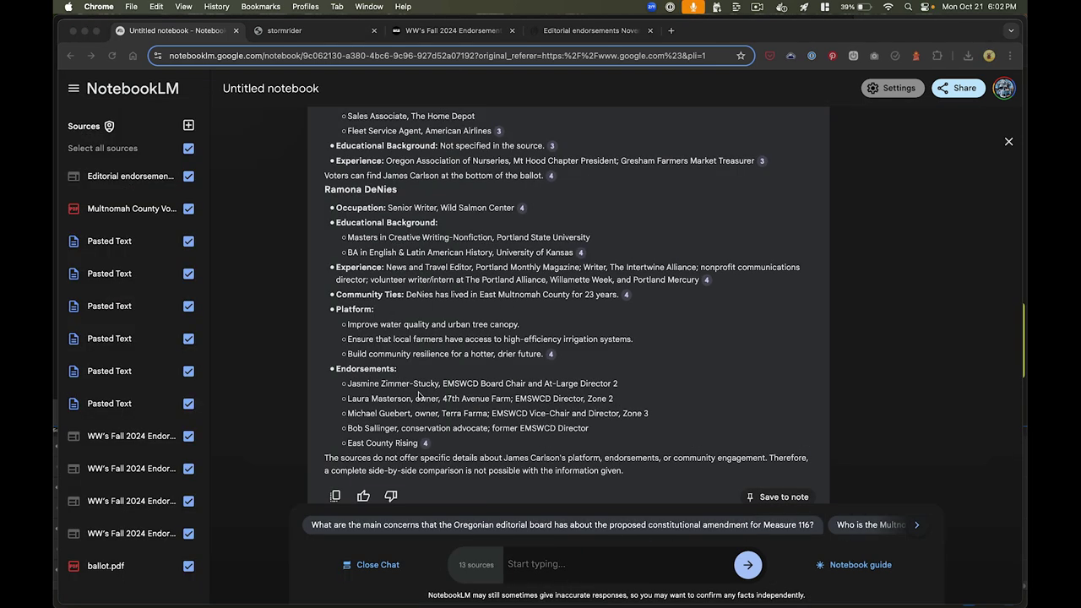
Ask the suggested question about the Oregonian editorial board's concerns with Measure 116.
{"action": "scroll", "coordinate": [408, 415], "scroll_direction": "down", "scroll_amount": 1}
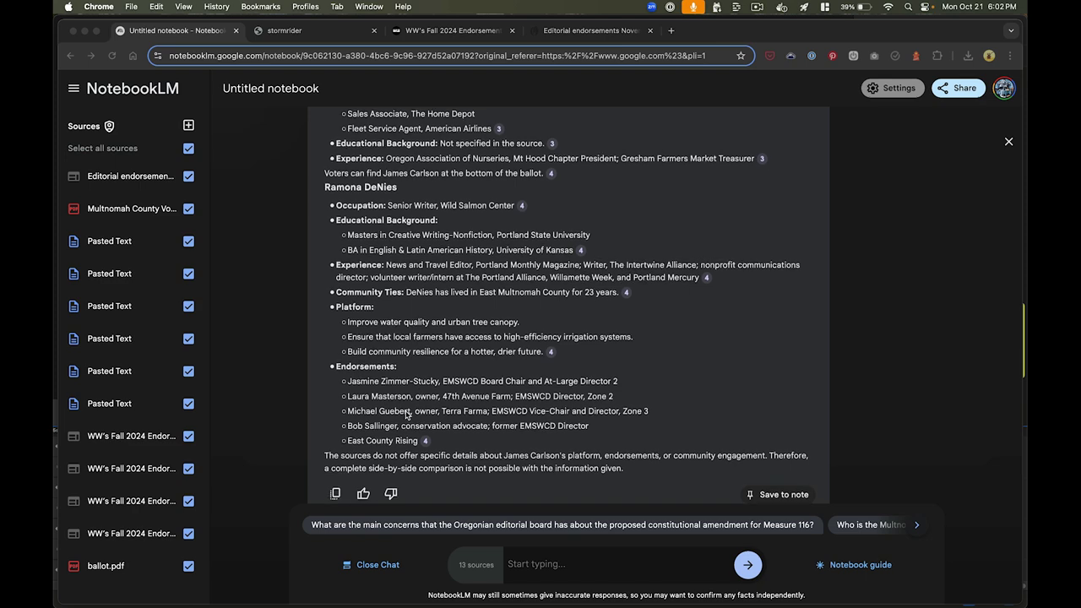
{"action": "scroll", "coordinate": [406, 414], "scroll_direction": "down", "scroll_amount": 2}
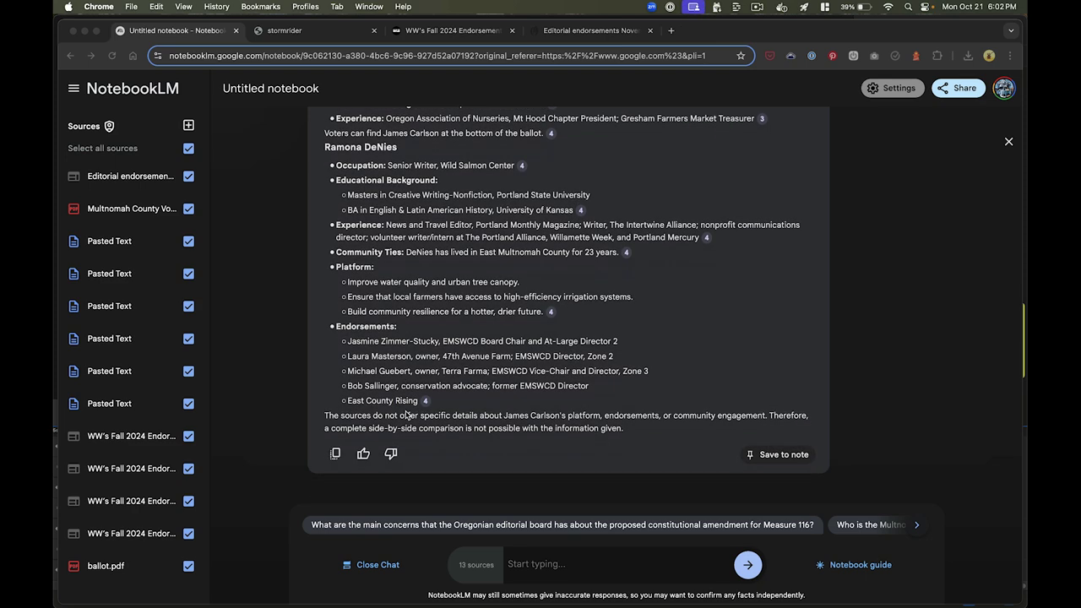
{"action": "left_click", "coordinate": [366, 528]}
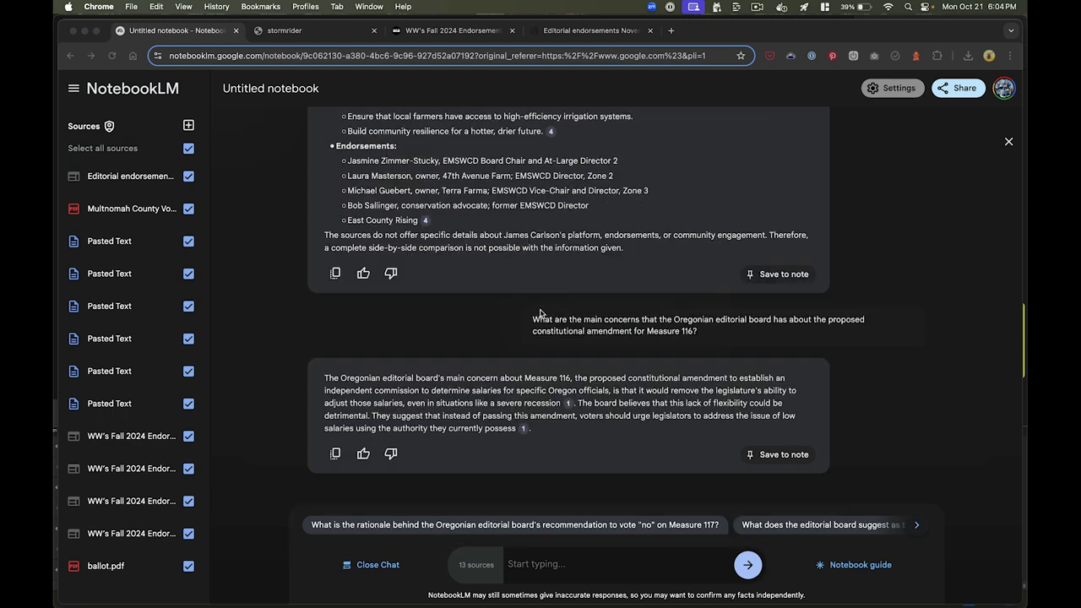